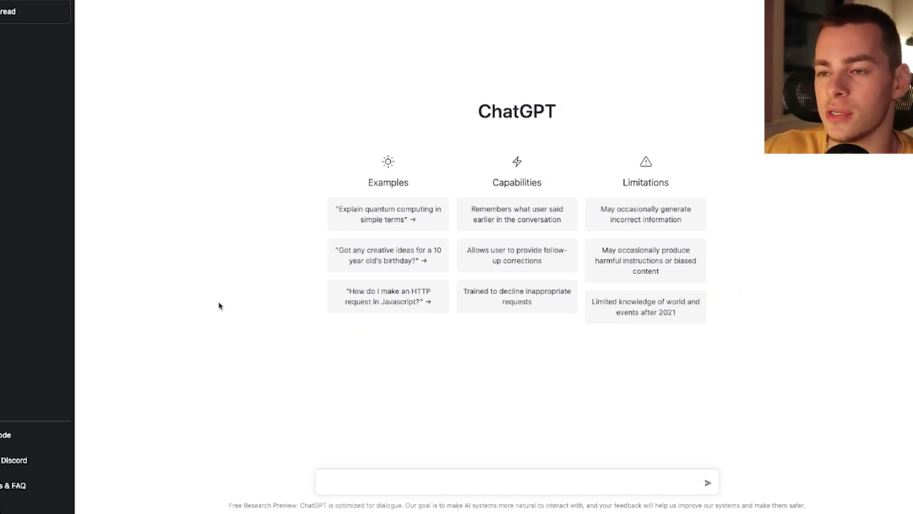
# Begin writing the request for a custom socks ecommerce business plan in the message box.
pyautogui.click(376, 485)
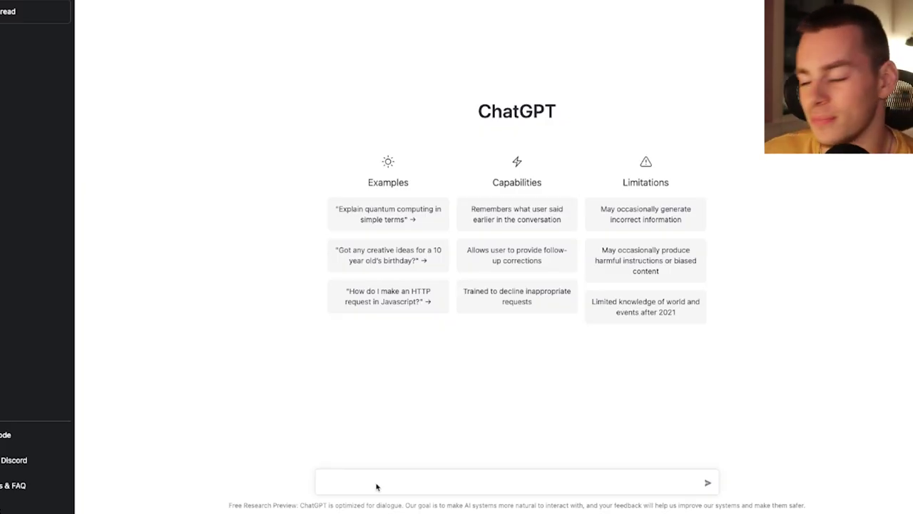
pyautogui.write('cu')
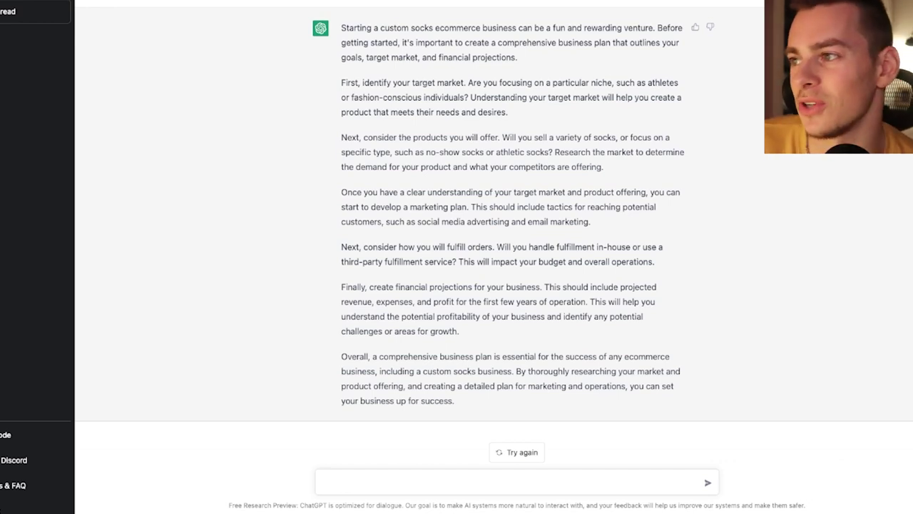
pyautogui.scroll(1, 417, 284)
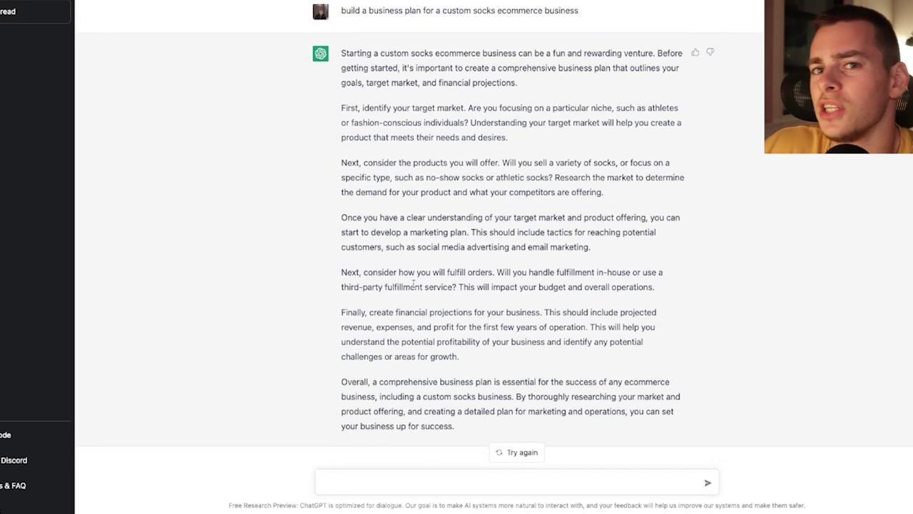
pyautogui.scroll(-1, 421, 127)
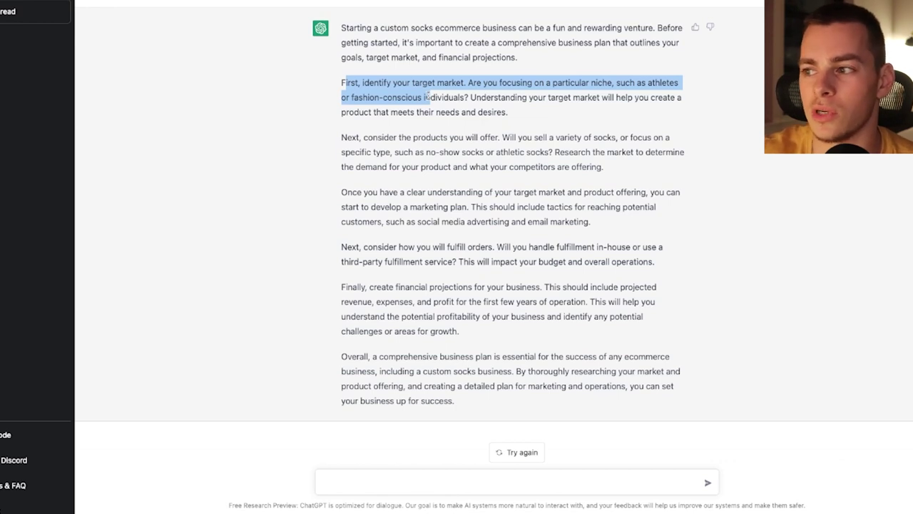
pyautogui.moveTo(416, 207); pyautogui.dragTo(474, 207)
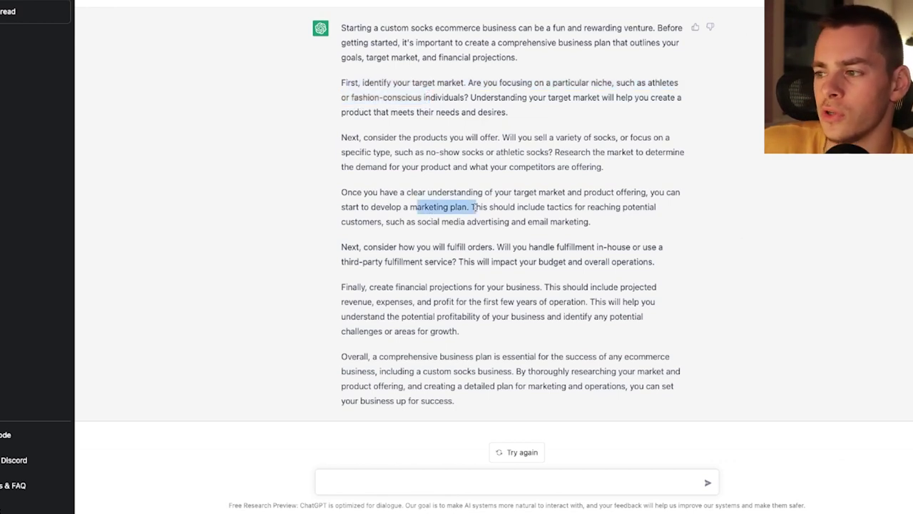
pyautogui.click(473, 207)
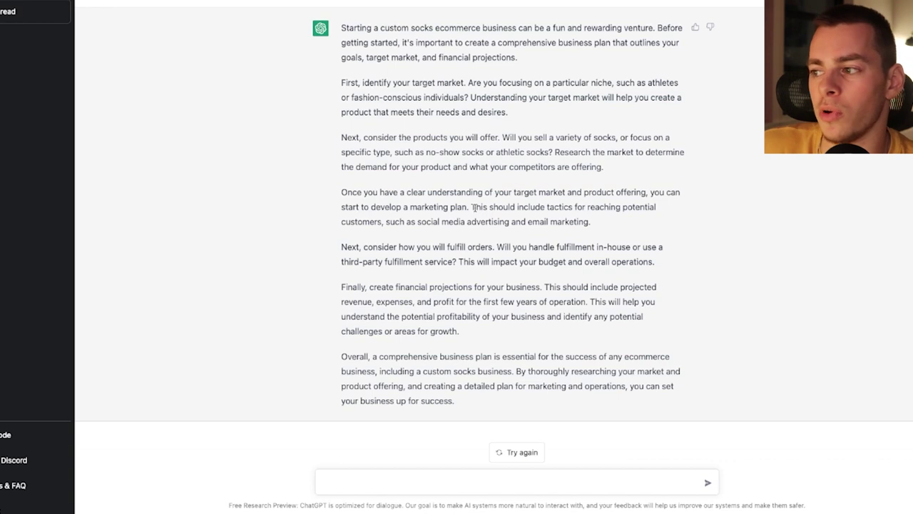
pyautogui.moveTo(473, 207); pyautogui.dragTo(609, 219)
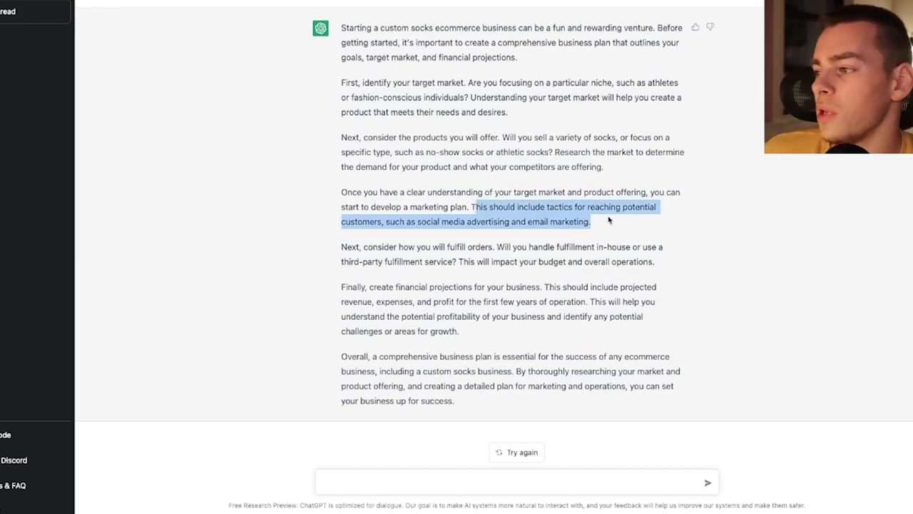
pyautogui.click(608, 230)
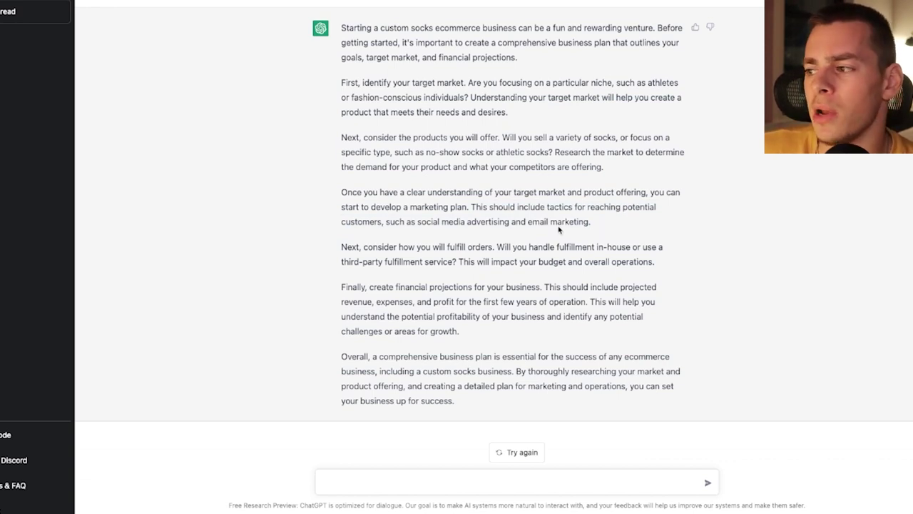
pyautogui.moveTo(531, 223); pyautogui.dragTo(603, 230)
pyautogui.moveTo(491, 222); pyautogui.dragTo(414, 221)
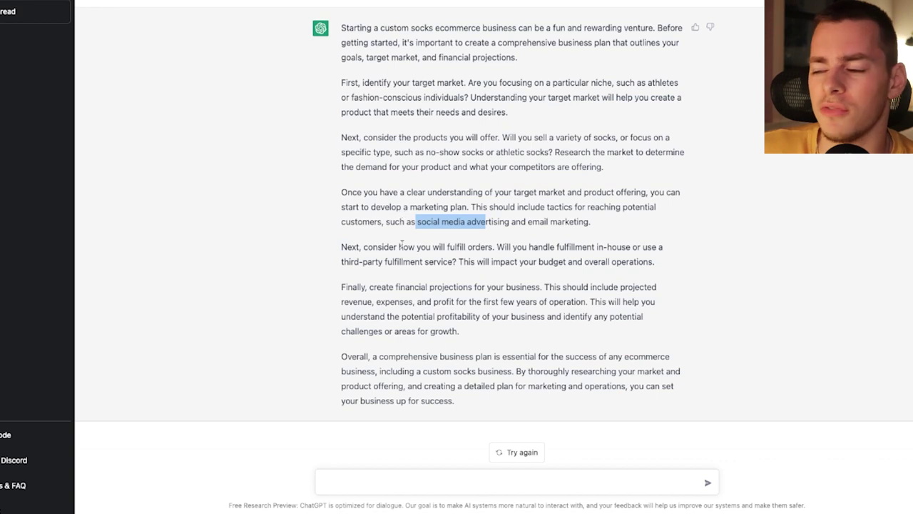
pyautogui.moveTo(426, 246); pyautogui.dragTo(634, 269)
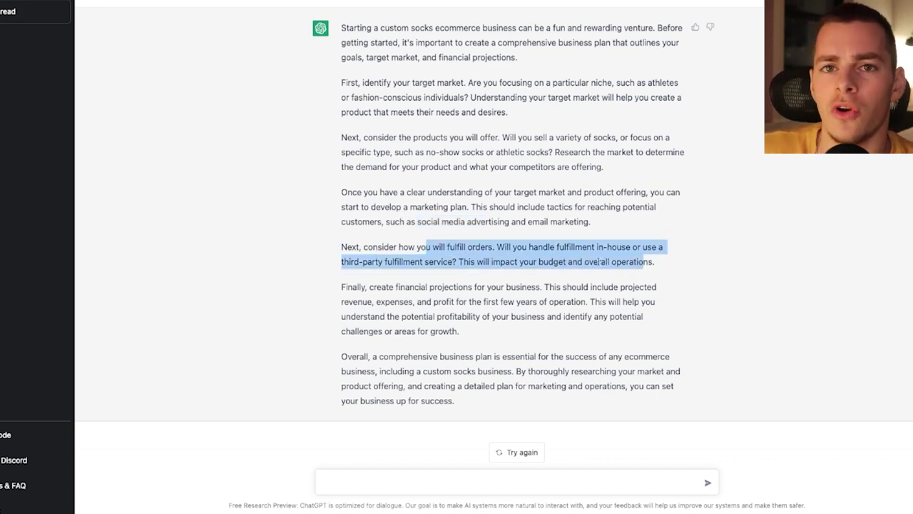
pyautogui.click(477, 273)
pyautogui.moveTo(469, 262); pyautogui.dragTo(353, 274)
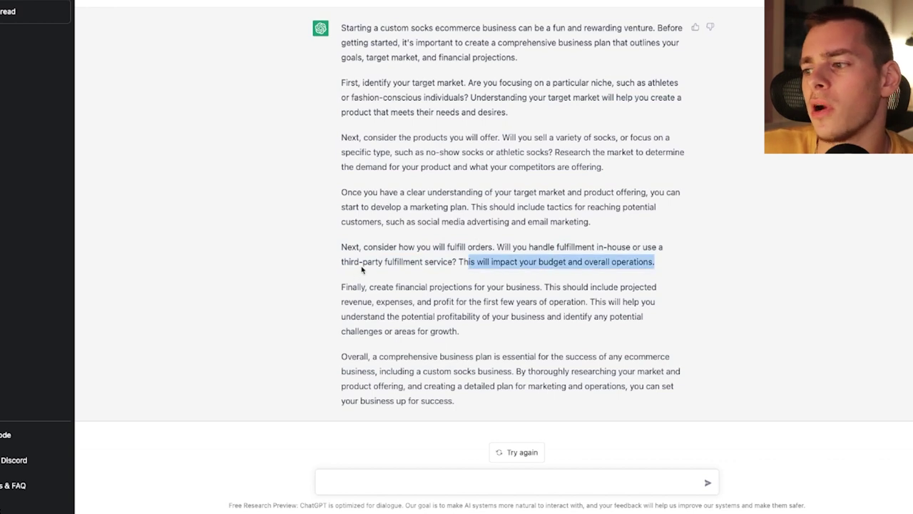
pyautogui.click(381, 279)
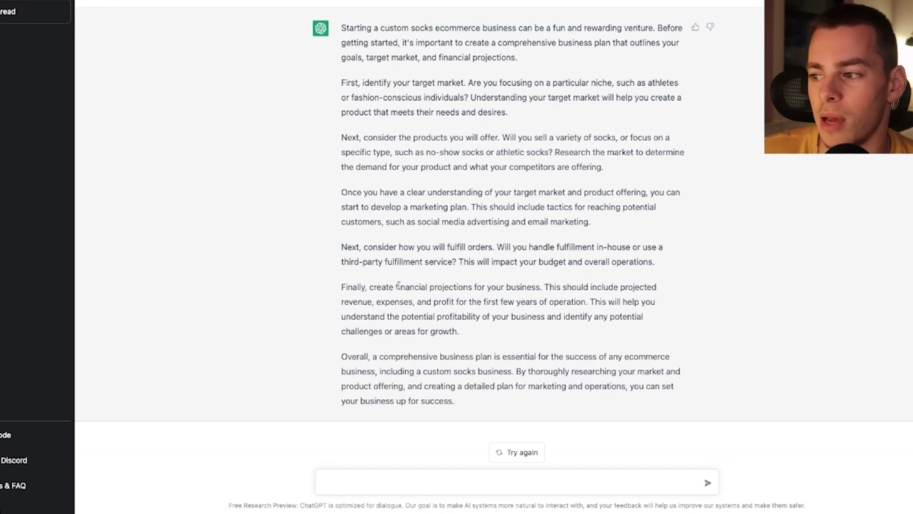
pyautogui.moveTo(368, 287)
pyautogui.mouseDown()
pyautogui.moveTo(489, 302)
pyautogui.moveTo(543, 328)
pyautogui.mouseUp()
pyautogui.click(544, 329)
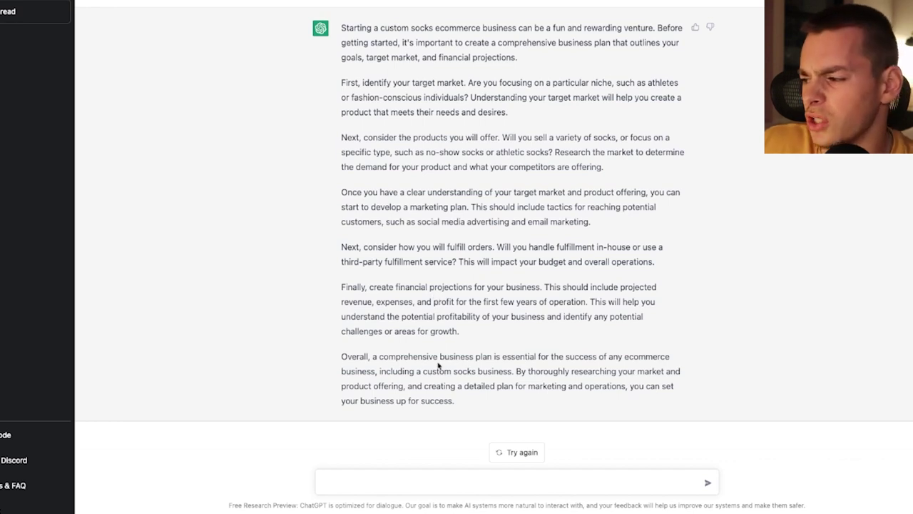
pyautogui.moveTo(343, 356); pyautogui.dragTo(518, 398)
# Clear the highlight on the business plan's concluding paragraph.
pyautogui.click(518, 380)
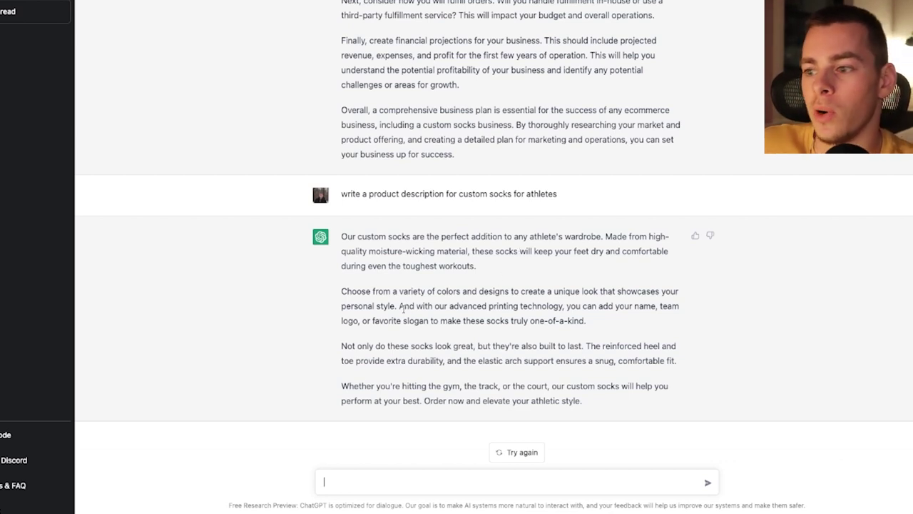
# Select the product description's last three paragraphs, start the content-sourcing question, then select that answer's end.
pyautogui.moveTo(332, 291); pyautogui.dragTo(613, 404)
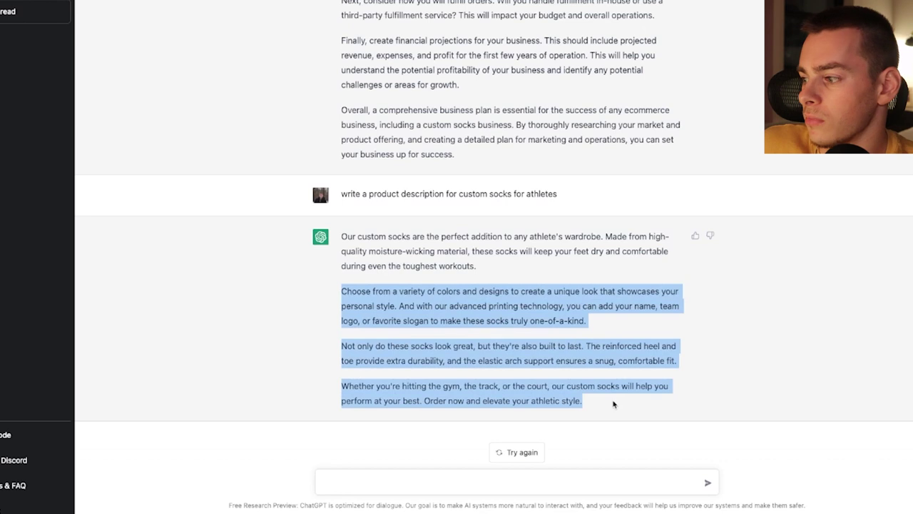
pyautogui.click(404, 477)
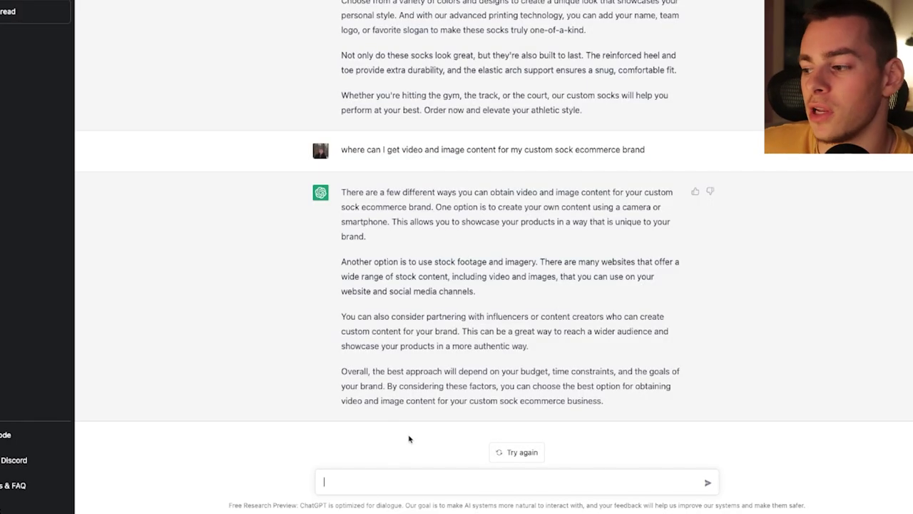
pyautogui.moveTo(604, 400); pyautogui.dragTo(468, 373)
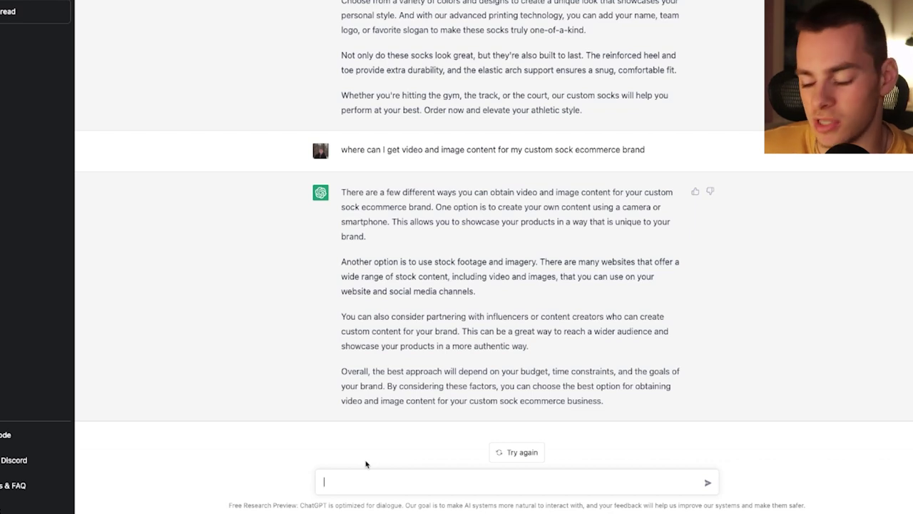
# Request a script asking a content creator to film a sock brand video, rephrasing after errors.
pyautogui.write('write an outreach script to a content creator asking if they can film a video for my custom sock brand. They must be an athlete')
pyautogui.press('Return')
pyautogui.write('write an outreach script to')
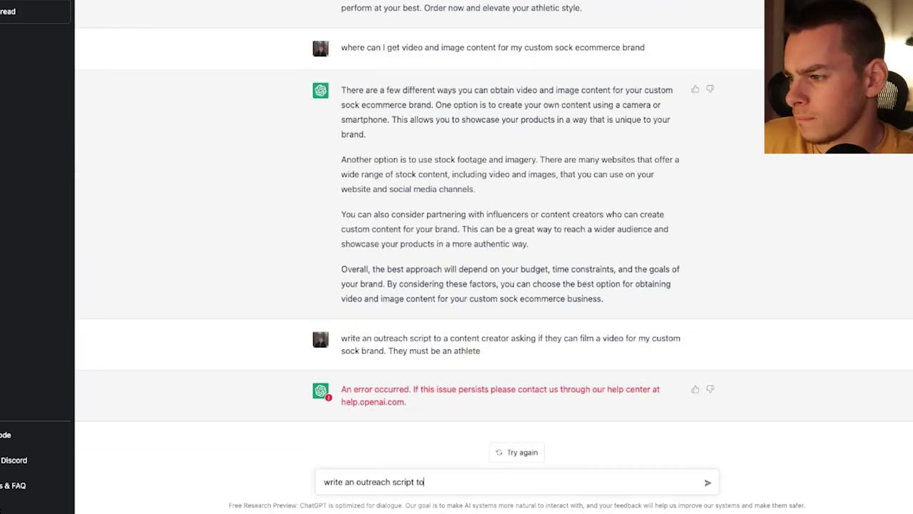
pyautogui.write(' a content creator asking if they can film a video for my custom sock brand')
pyautogui.press('Return')
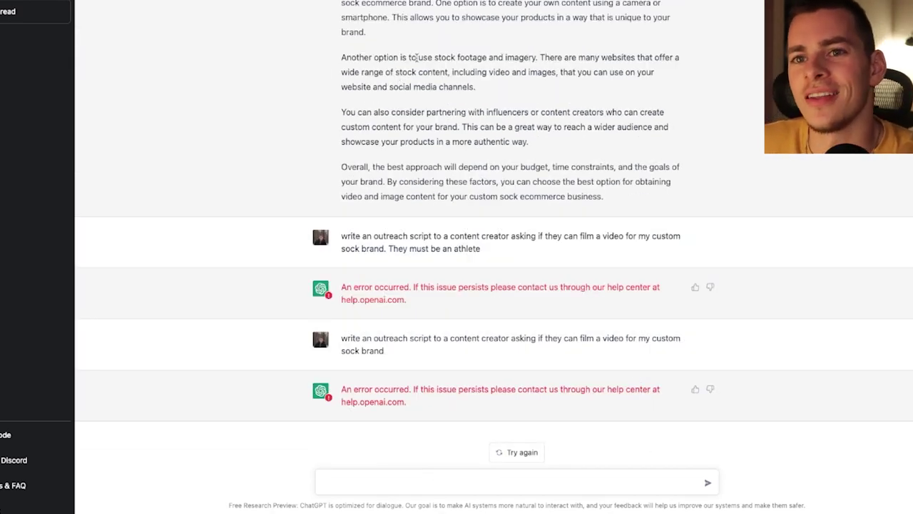
pyautogui.write('write an outreach scri')
pyautogui.hotkey('ctrl', 'a')
pyautogui.write('write a scr')
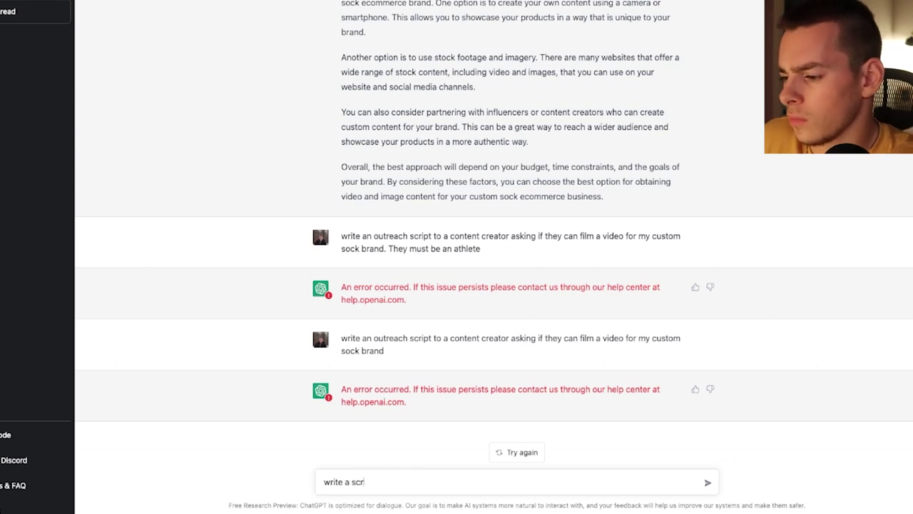
pyautogui.write('ipt asking a content creator to make a vid')
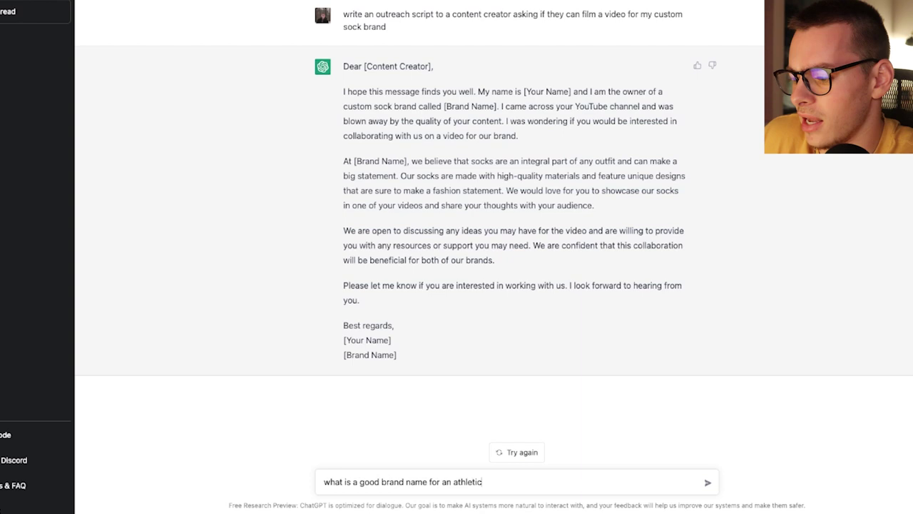
# Ask for an athletic custom sock company name with an available .com domain.
pyautogui.write(' custom so')
pyautogui.press('BackSpace')
pyautogui.press('BackSpace')
pyautogui.write('sock compa')
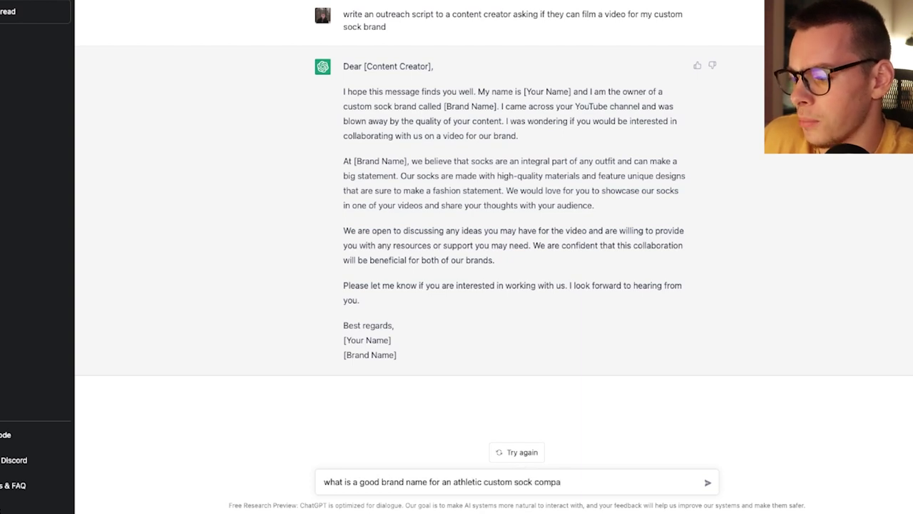
pyautogui.write('ny with an available')
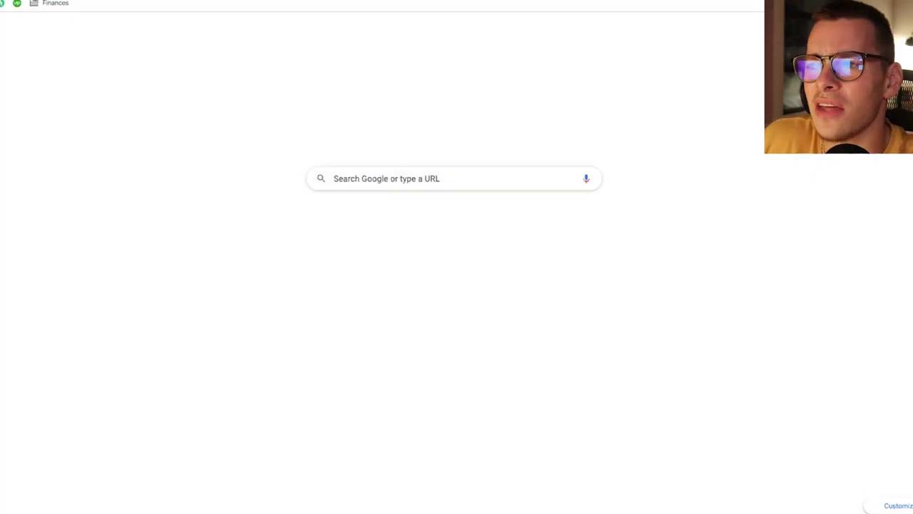
# Start typing 'do' in the new tab's address bar.
pyautogui.write('do')
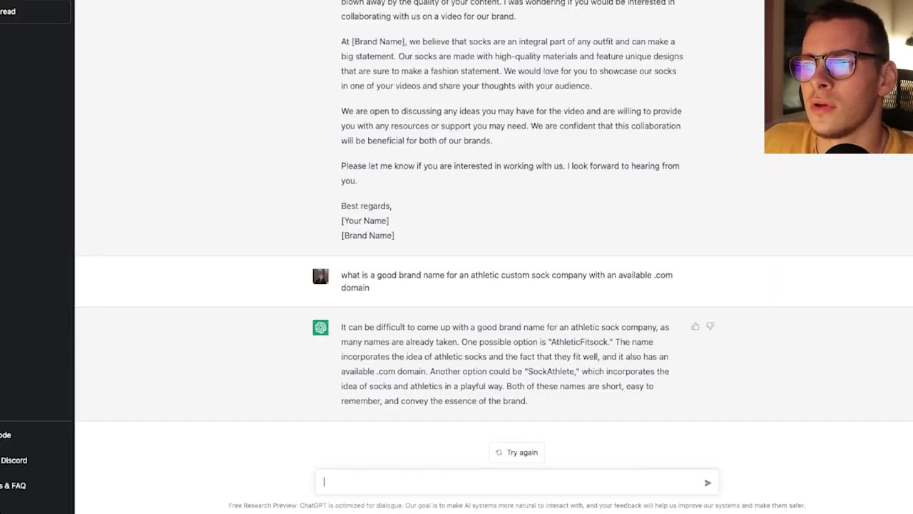
pyautogui.scroll(2, 228, 71)
pyautogui.scroll(-2, 249, 93)
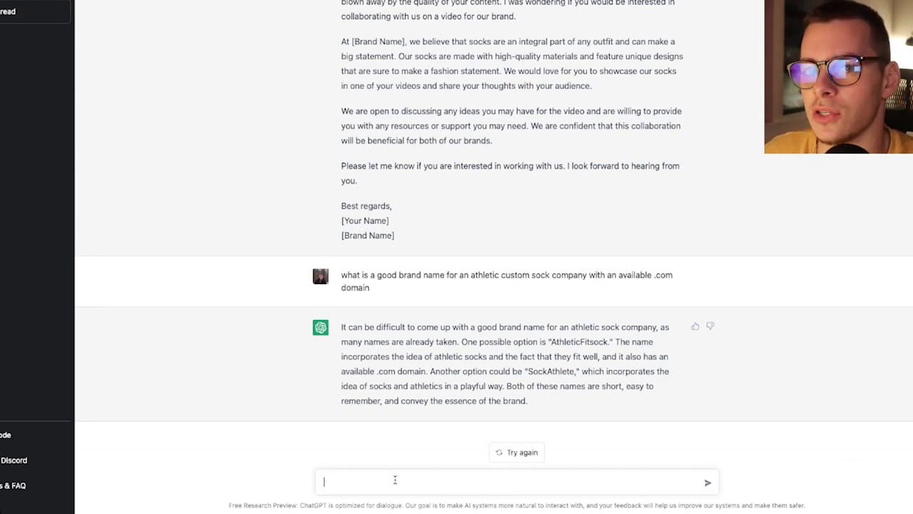
pyautogui.write('Provide an advertising creative strategy for an athlete promoting a set of custom image athletic socks')
# Send the prompt for an athlete-led ad creative strategy promoting custom image athletic socks.
pyautogui.press('Return')
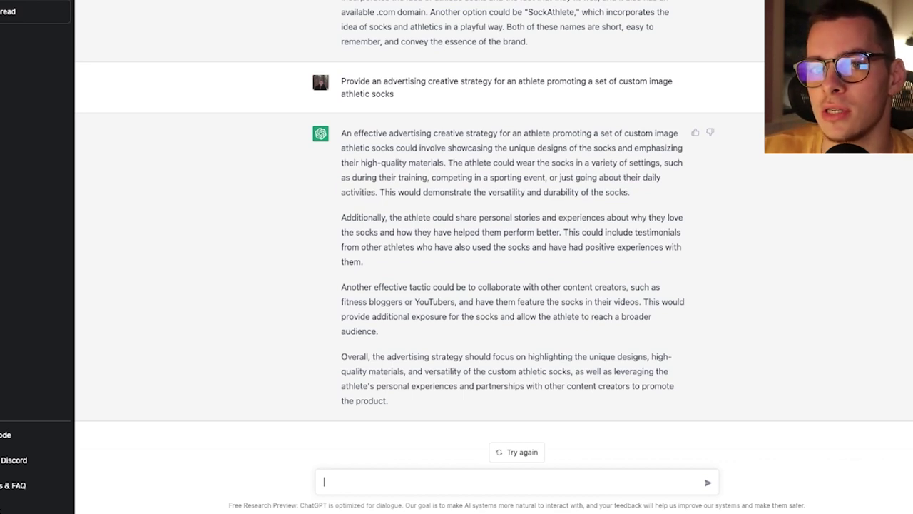
# Ask for a beauty-brand outreach script for the ecommerce advertising and consulting agency.
pyautogui.write('wr')
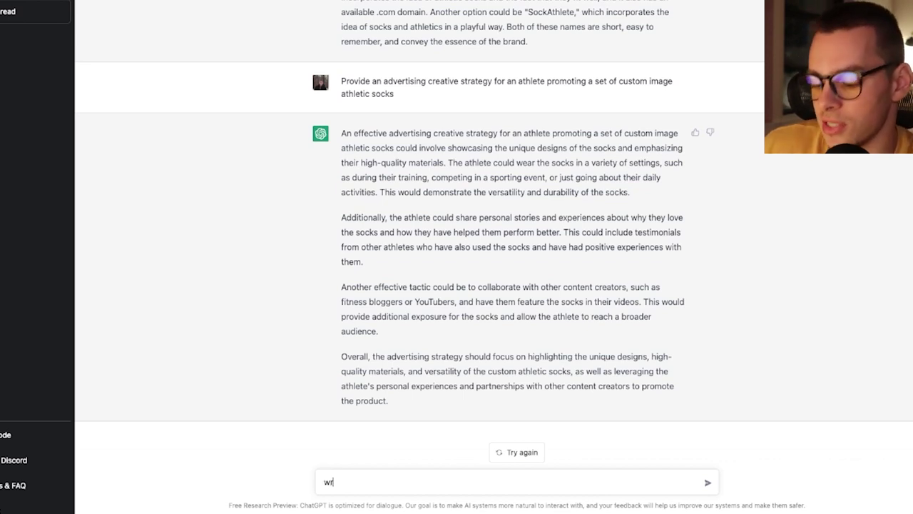
pyautogui.write('ite an outreach script to beauty brands for my ecommerce advertising and consu')
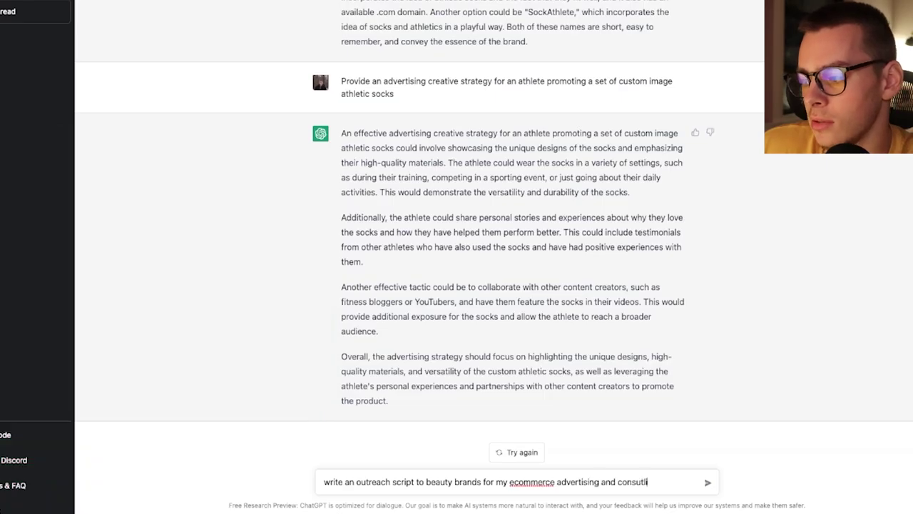
pyautogui.write('lting agency')
pyautogui.press('Return')
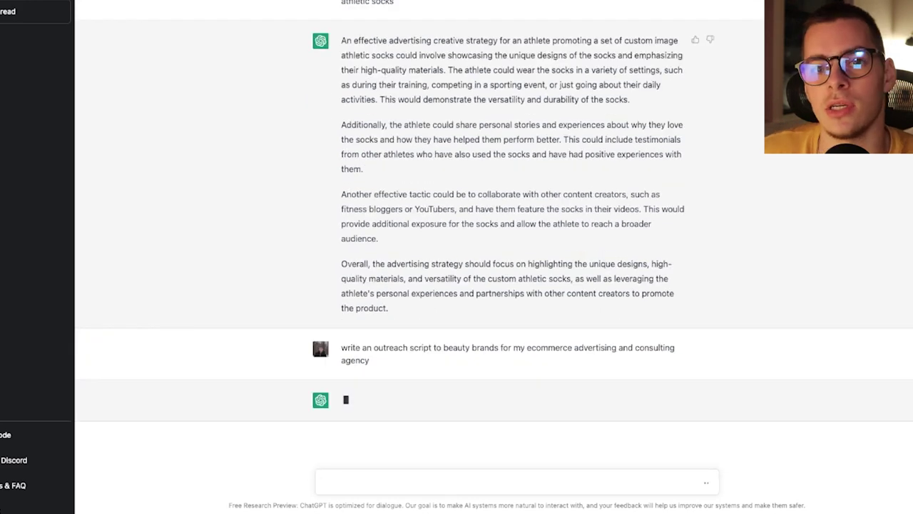